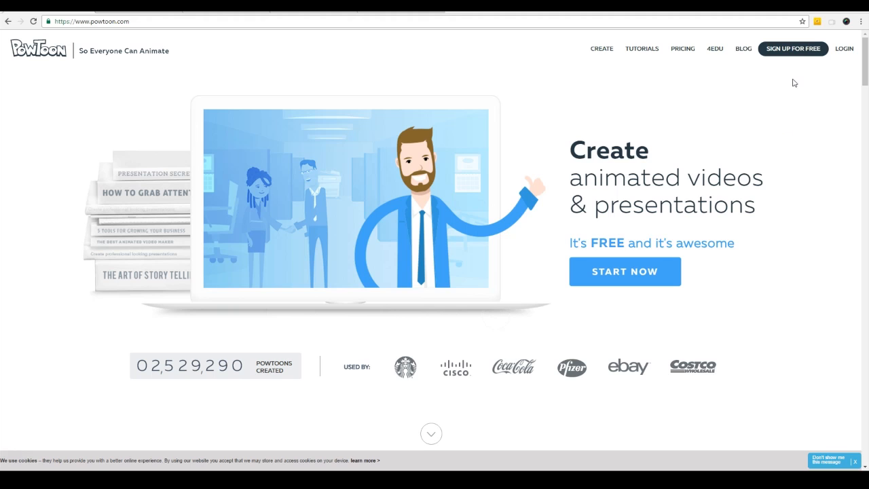
Log in with the Google account and open the ready-made template gallery for a new project.
click(845, 50)
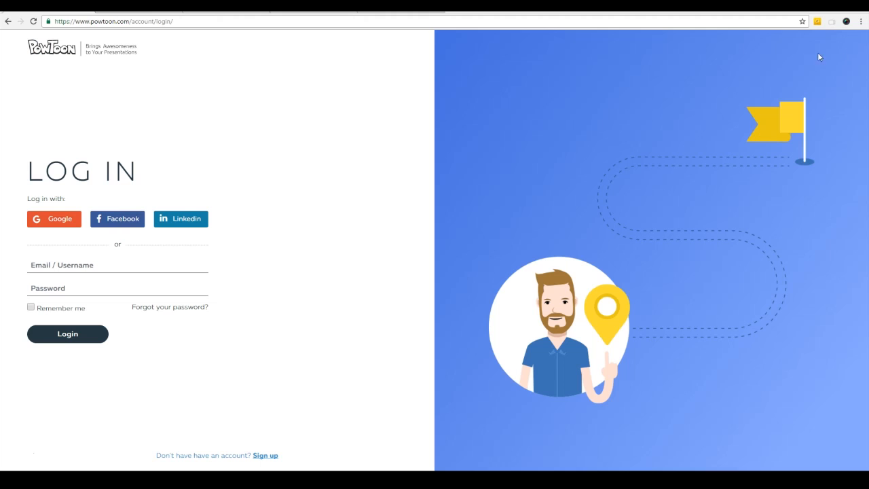
click(55, 220)
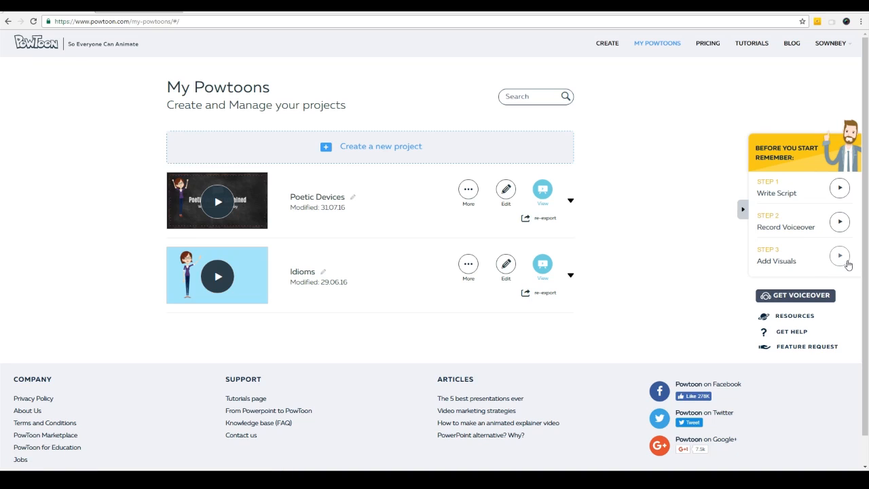
click(608, 44)
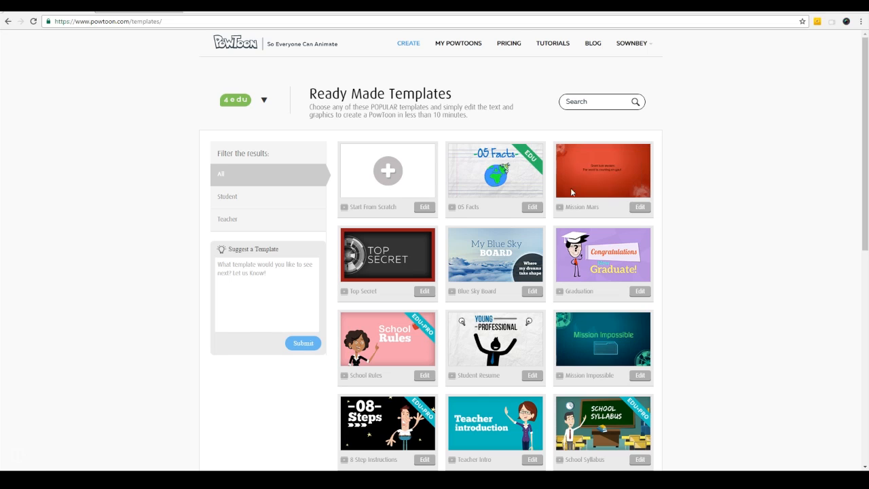
Choose the Teacher Intro template from the gallery and open it for editing.
scroll(727, 269, down, 2)
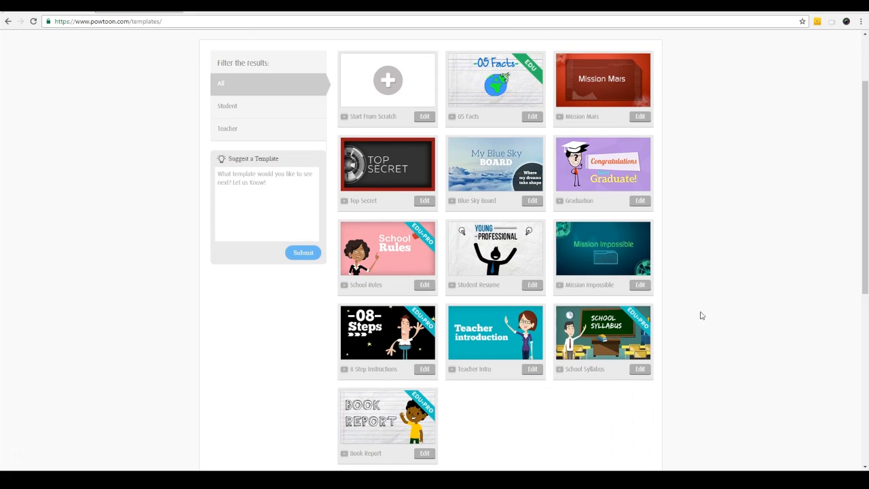
scroll(507, 350, down, 1)
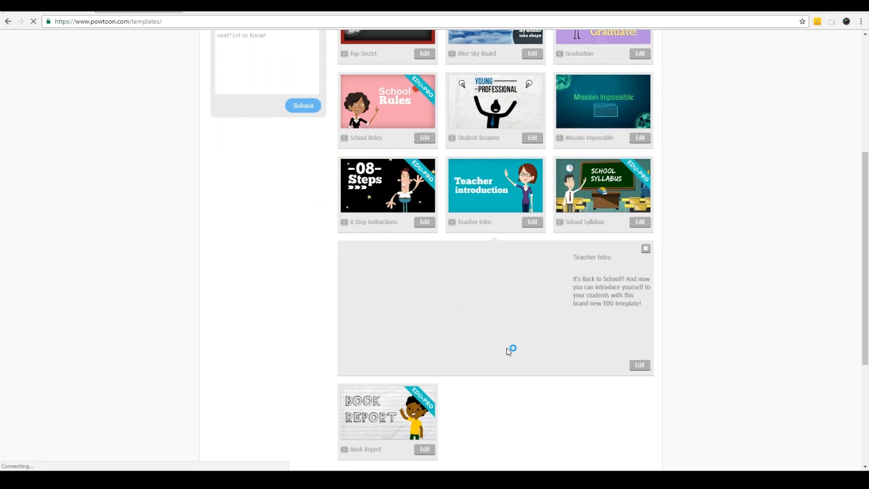
scroll(682, 427, down, 2)
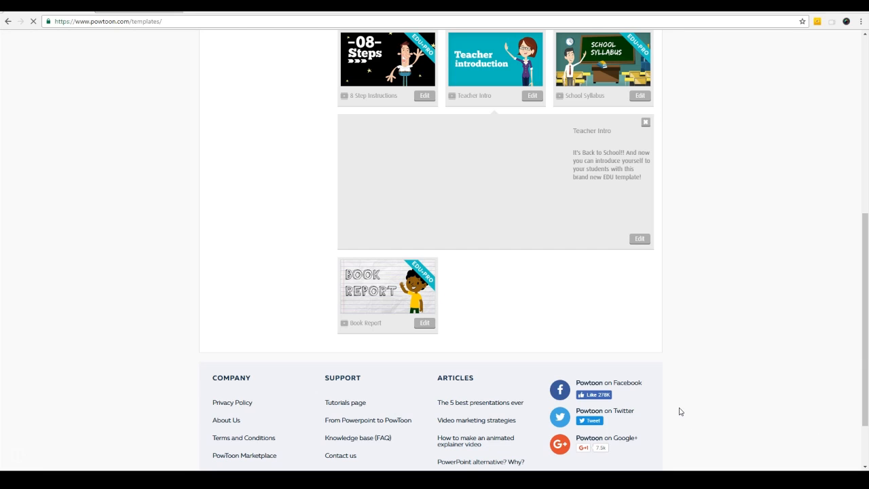
scroll(700, 333, up, 2)
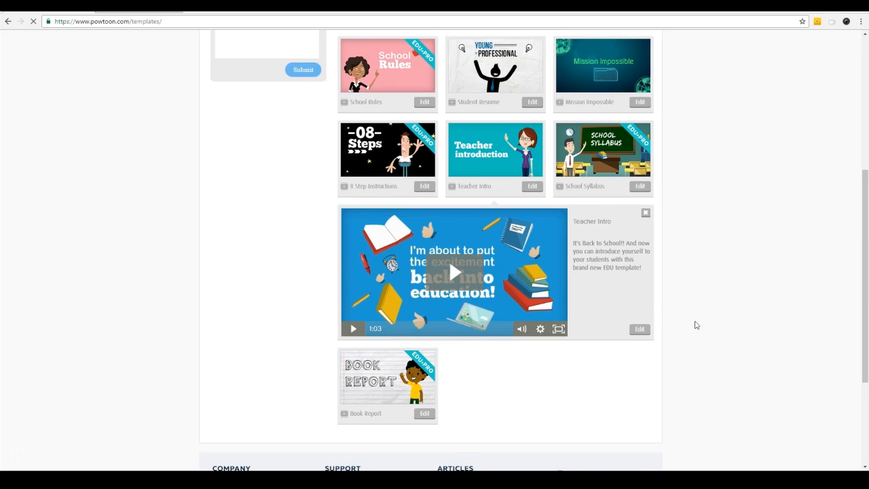
click(640, 330)
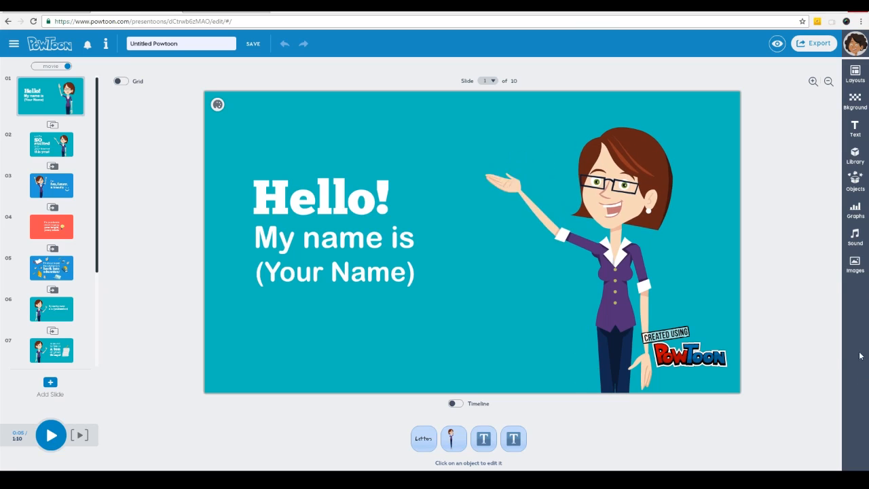
Swap the presenter on the first slide for the dark-haired ponytail woman in the pink shirt from the full character list.
click(451, 440)
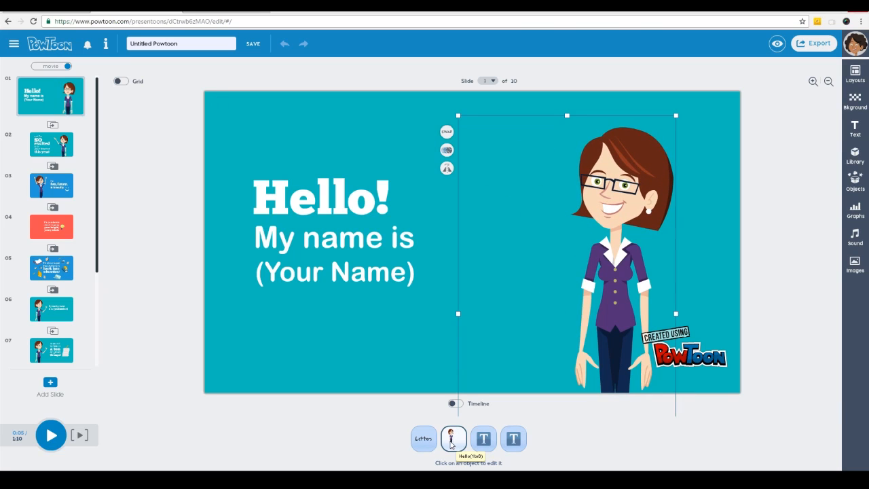
click(447, 133)
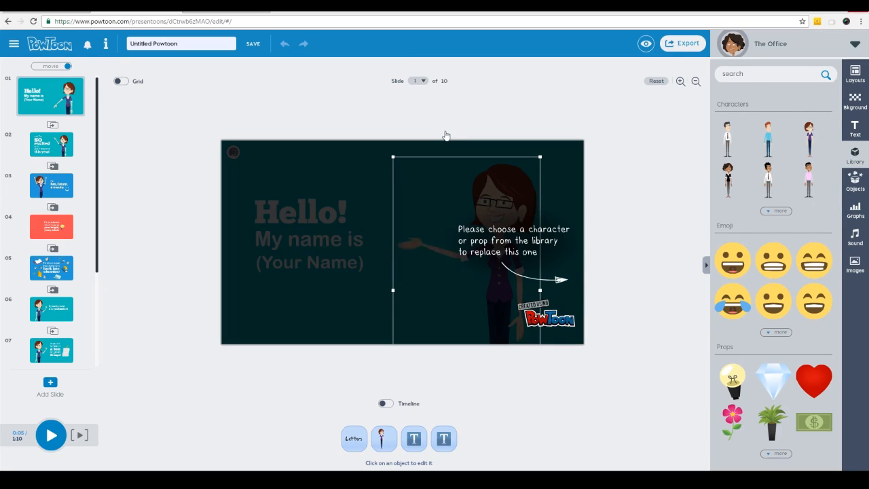
click(780, 213)
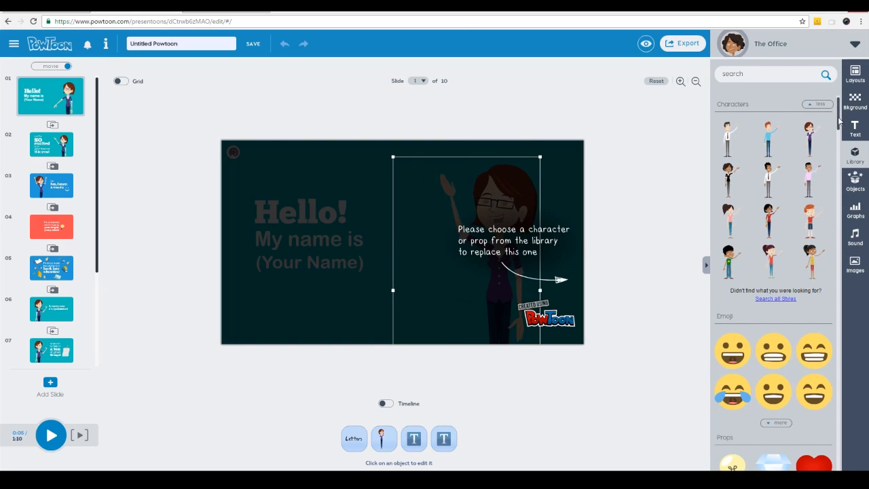
click(732, 216)
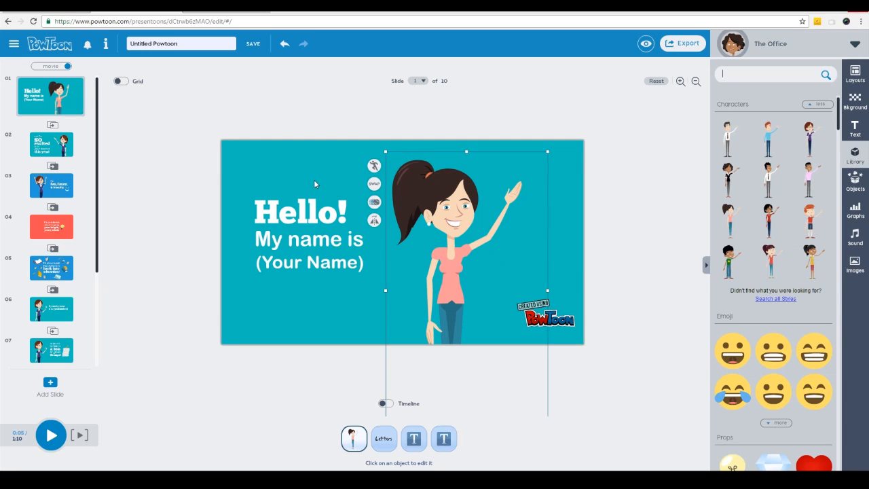
Flip the new character to face the greeting, shrink it to full-figure height and position it on the slide's right side.
click(373, 221)
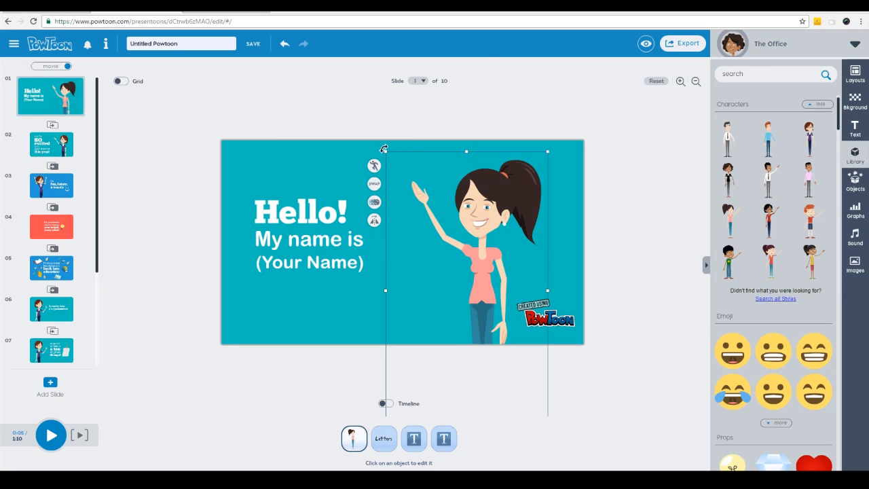
drag(386, 152, 410, 179)
drag(480, 231, 494, 178)
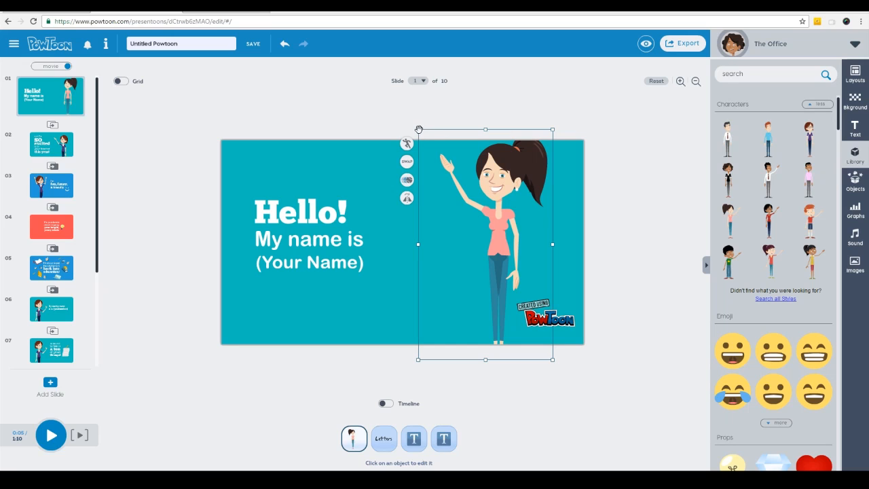
drag(421, 129, 428, 153)
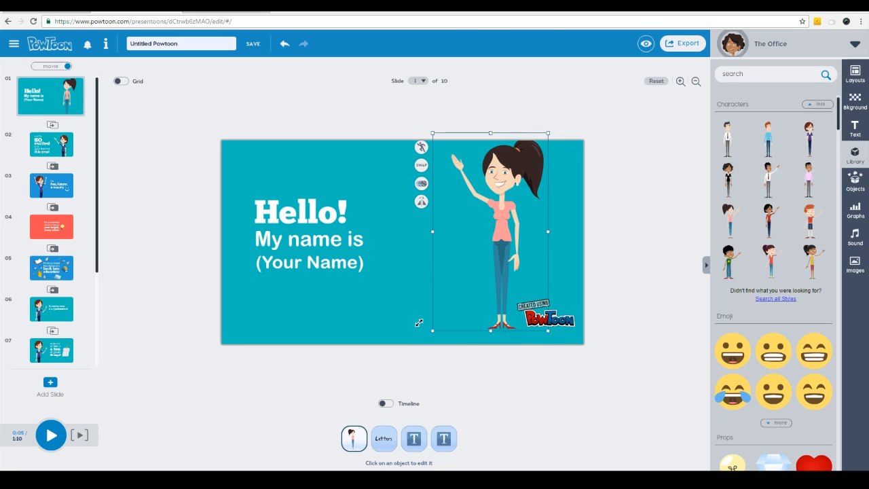
drag(479, 191, 478, 203)
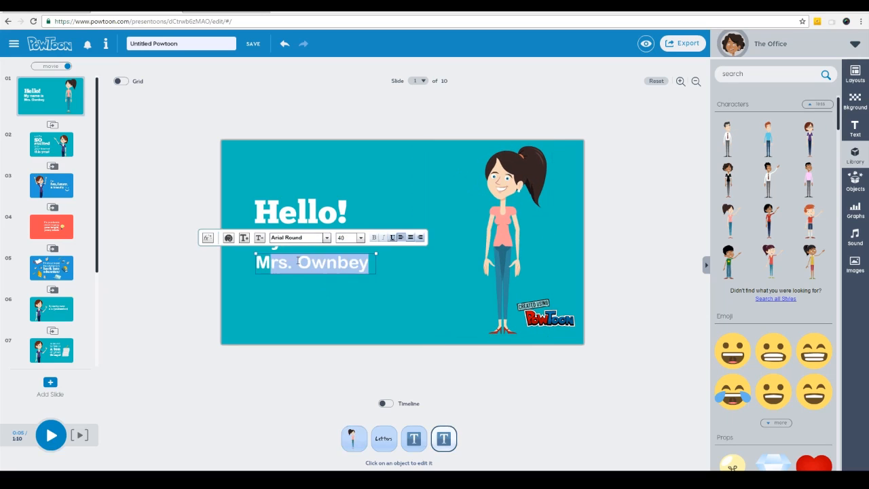
Replace the name placeholder on the first slide with the teacher's name and open the character's pose options.
click(365, 265)
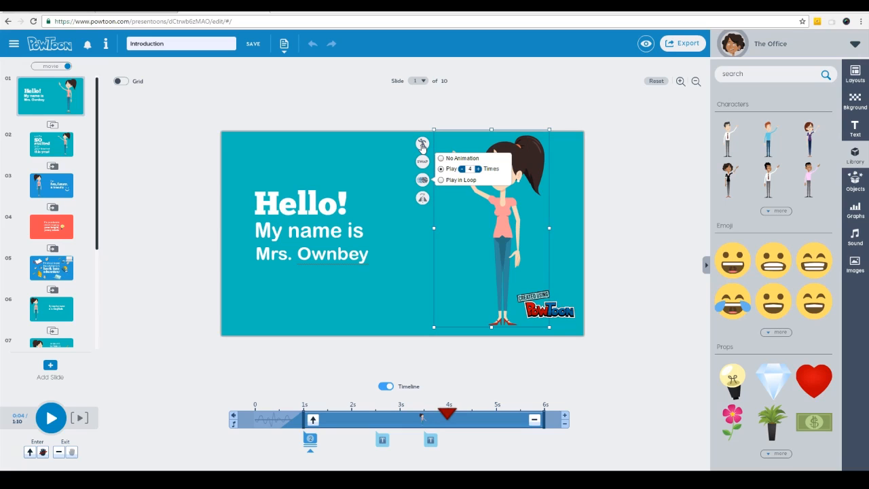
click(423, 144)
click(423, 145)
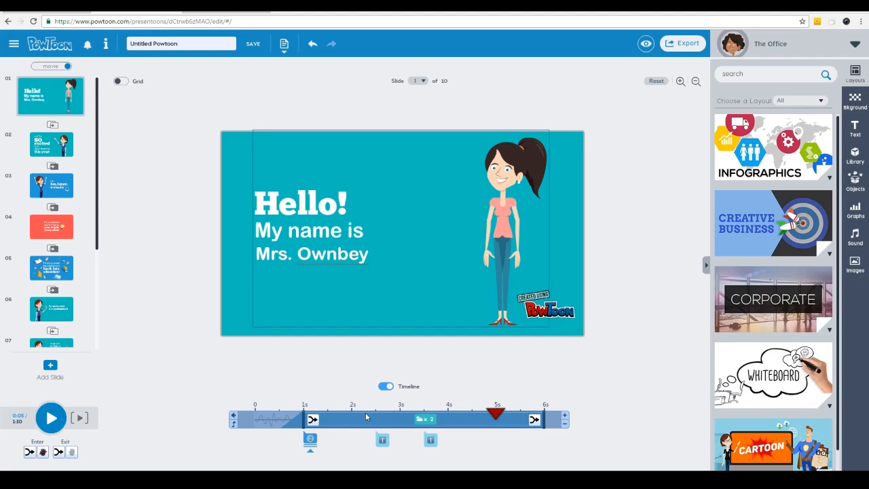
Preview the presentation from the start of the first slide and pause it on the second slide.
drag(368, 417, 215, 419)
click(1, 394)
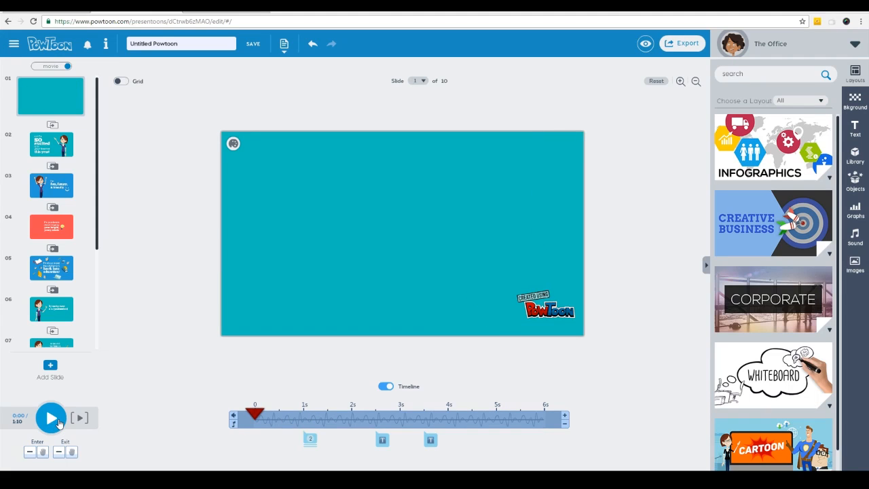
click(50, 422)
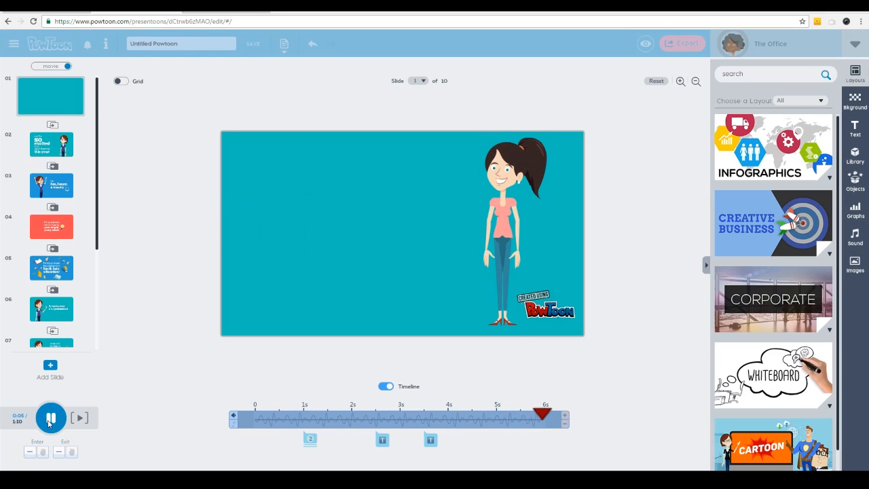
click(49, 419)
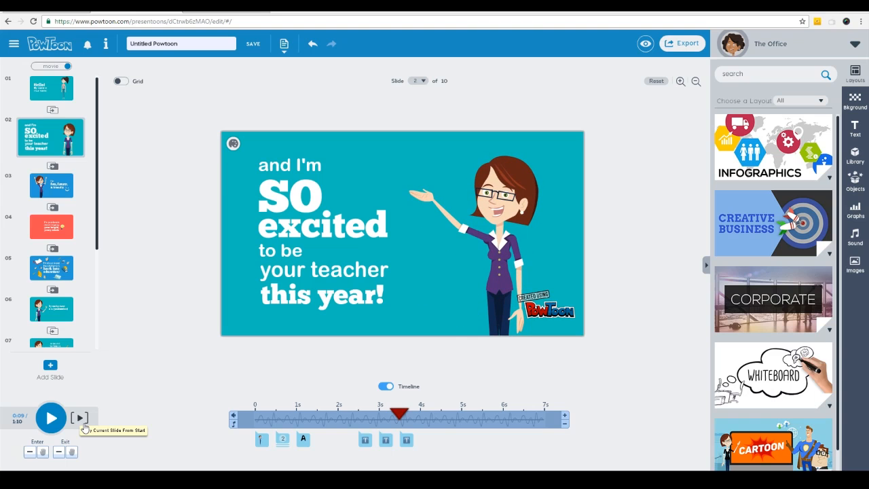
Swap the presenter on the second slide for the same ponytail woman in the pink shirt.
click(435, 204)
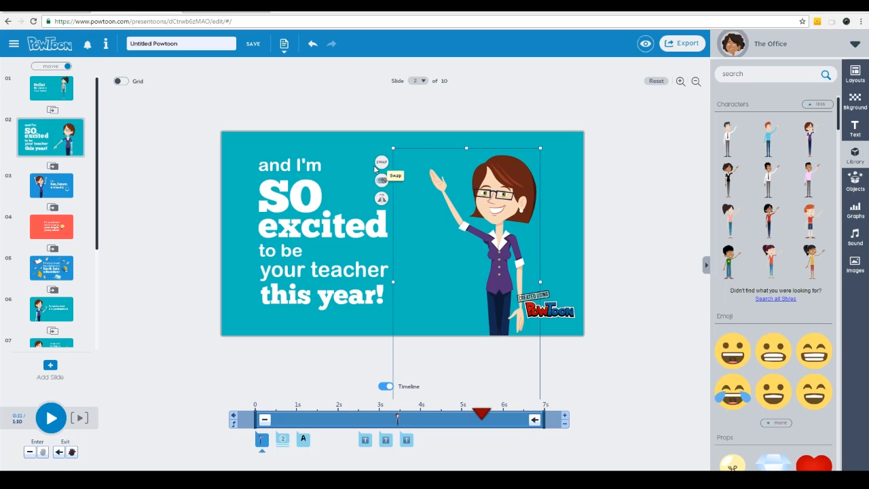
click(374, 168)
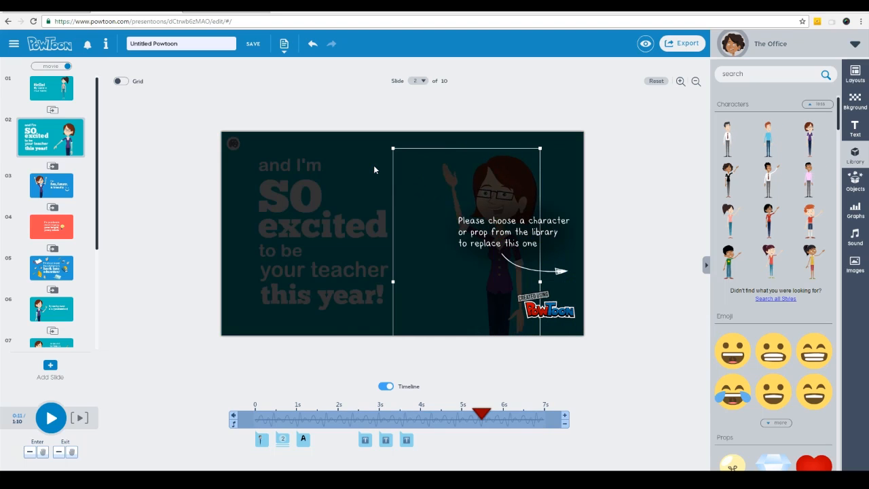
click(728, 219)
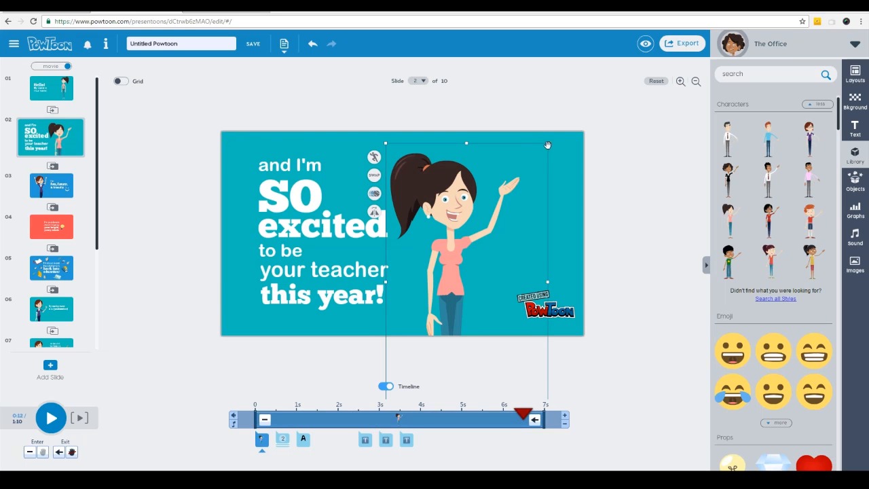
Shrink the second slide's character to full-figure height, move it clear of the text and flip it to face the text.
drag(547, 142, 455, 213)
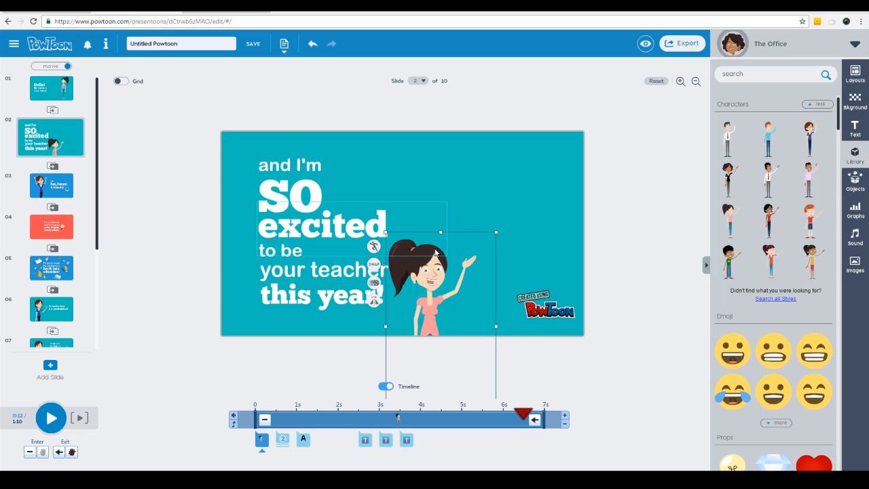
drag(472, 281, 547, 187)
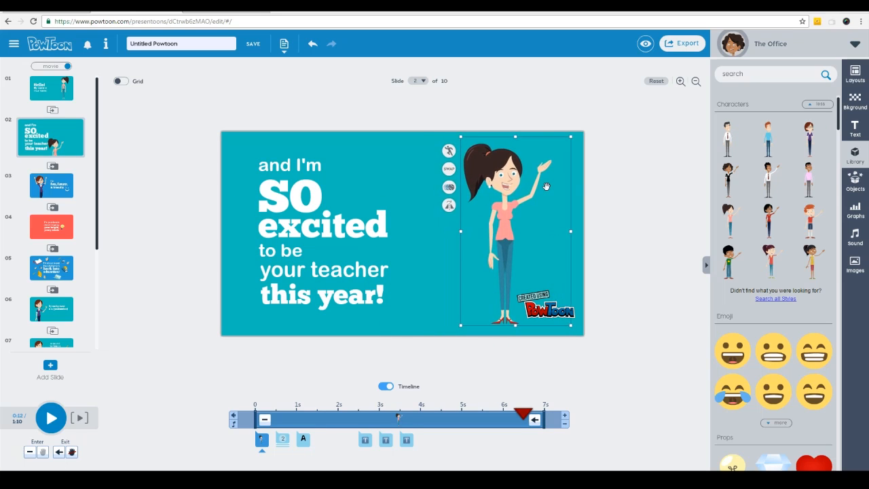
click(449, 206)
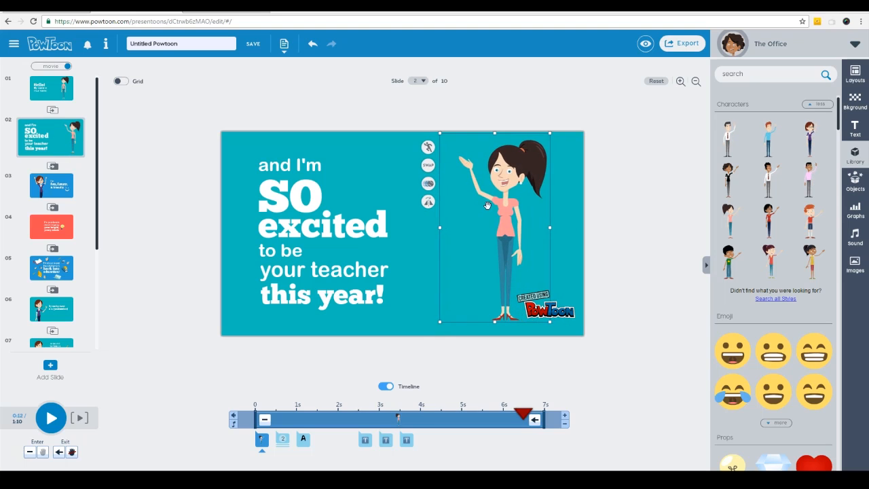